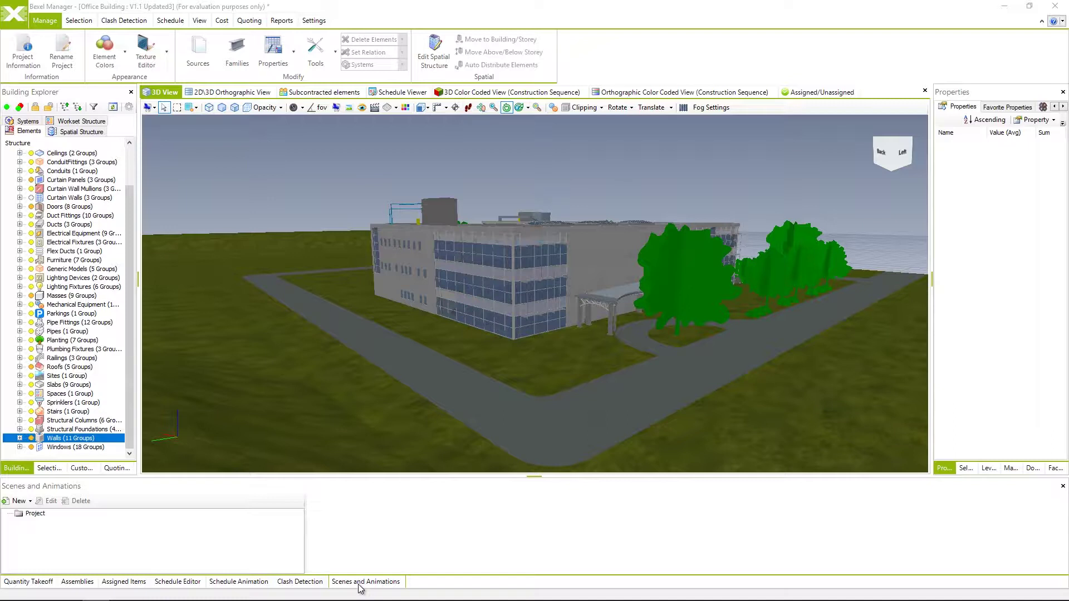
Show the Scenes and Animations panel and orbit and zoom to a raised view of the building and car park.
click(359, 583)
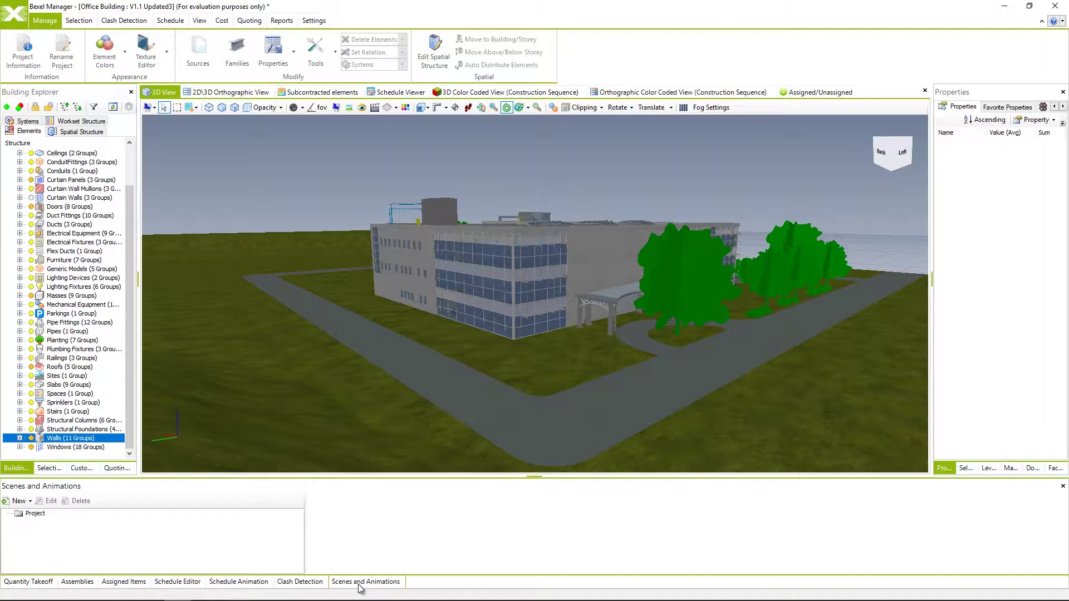
click(362, 582)
mouse_move(472, 449)
mouse_down()
mouse_move(548, 356)
mouse_move(449, 362)
mouse_move(504, 344)
mouse_move(479, 334)
mouse_move(552, 341)
mouse_move(568, 275)
mouse_move(633, 263)
mouse_move(666, 273)
mouse_move(603, 295)
mouse_move(569, 292)
mouse_move(557, 275)
mouse_up()
scroll(560, 286, up, 2)
scroll(560, 285, up, 2)
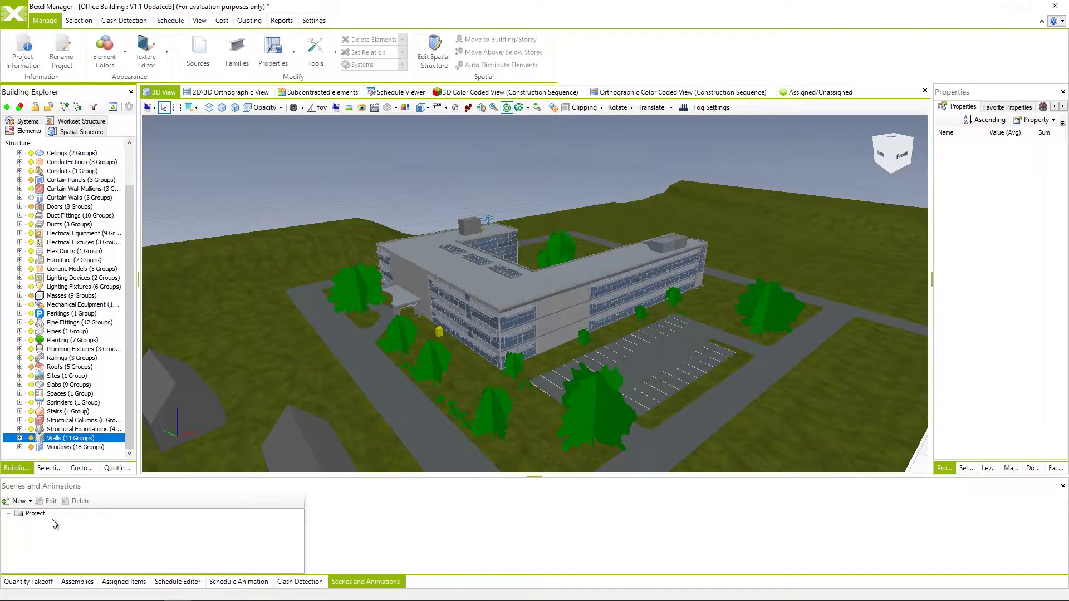
Save the current camera as viewpoint View01, orbit away, then recall View01 to restore the angle.
click(23, 502)
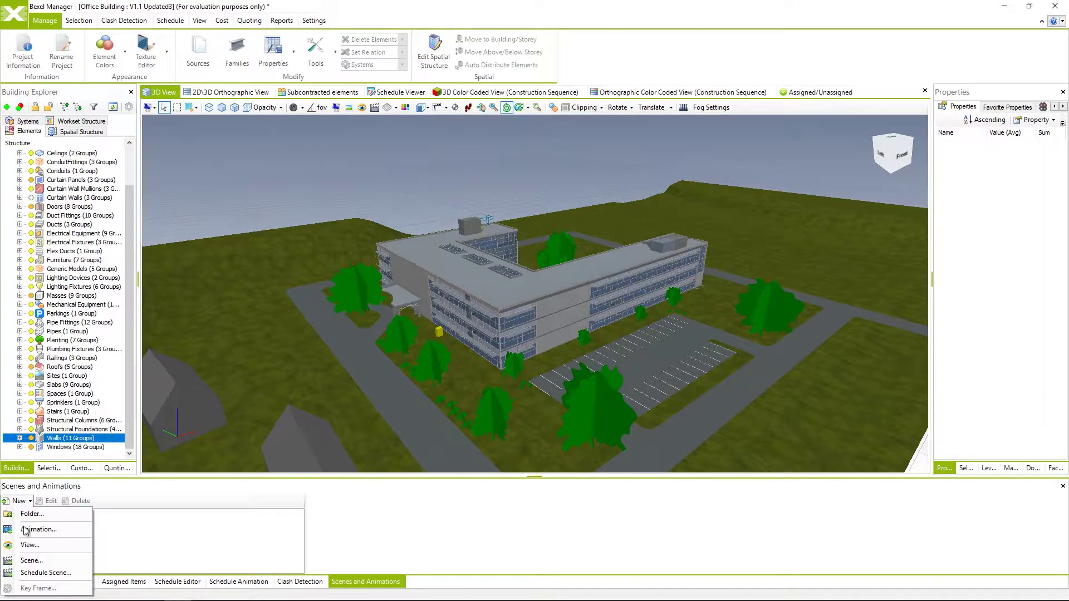
click(28, 546)
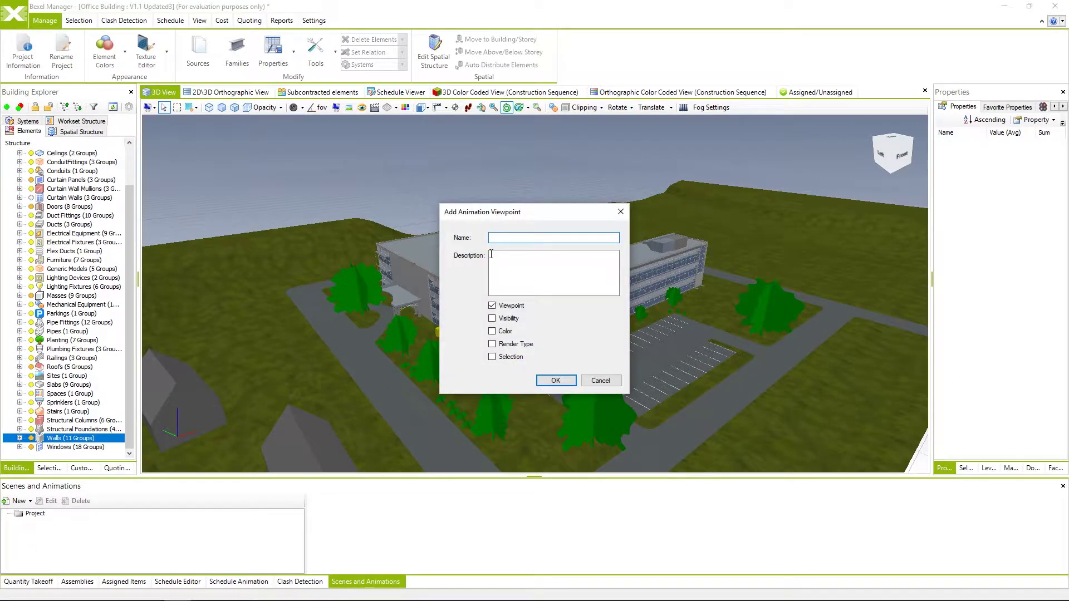
text(View01)
click(553, 381)
mouse_move(558, 352)
mouse_down()
mouse_move(463, 250)
mouse_move(443, 246)
mouse_move(443, 231)
mouse_up()
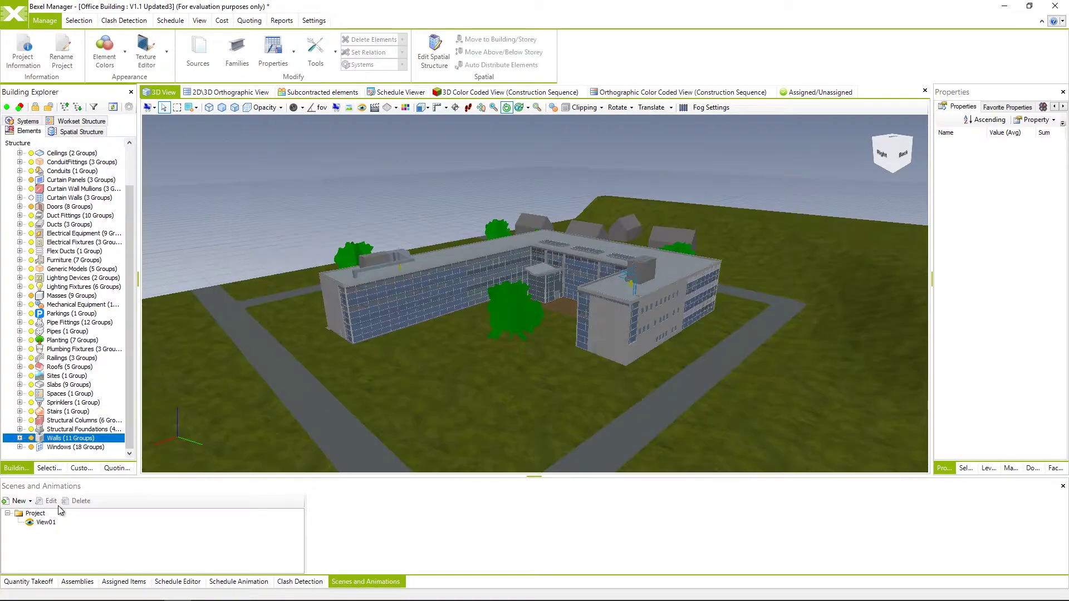
click(49, 523)
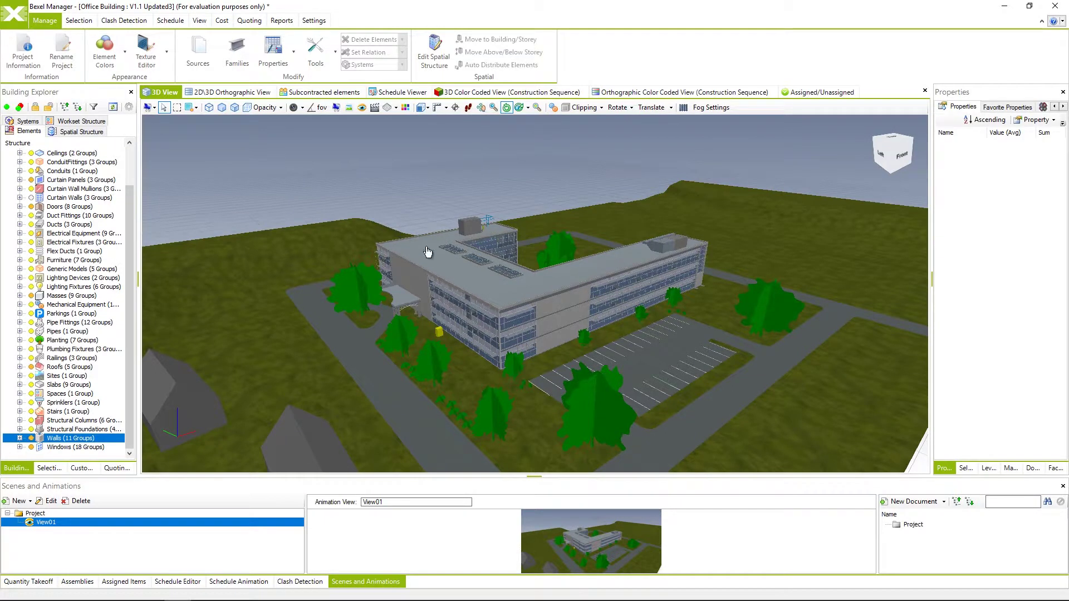
Change the left-wing flat roof's colour to red, then deselect it.
click(456, 274)
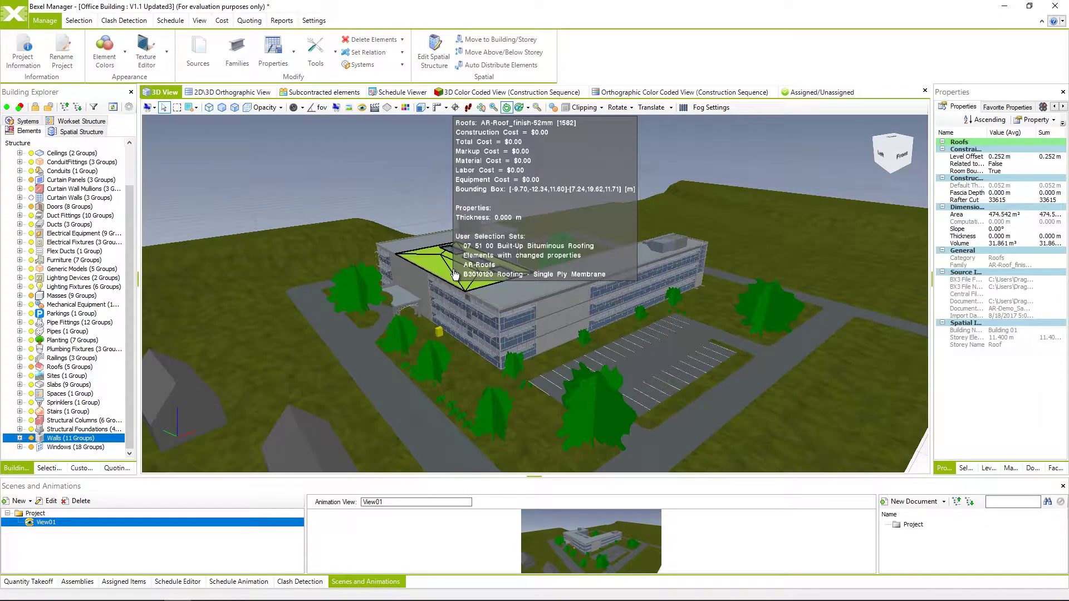
right_click(455, 274)
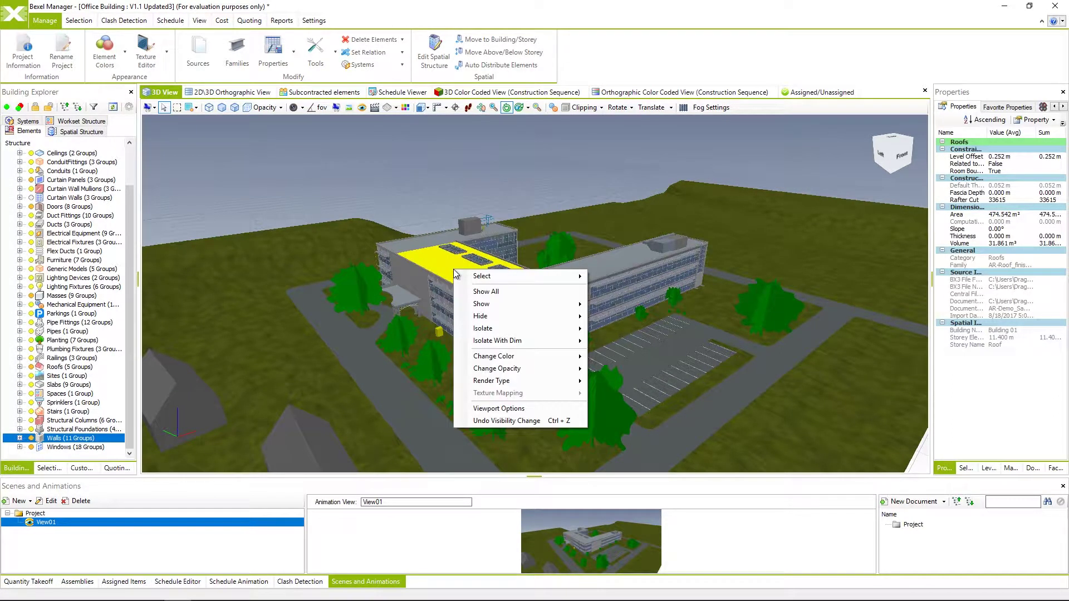
mouse_move(493, 356)
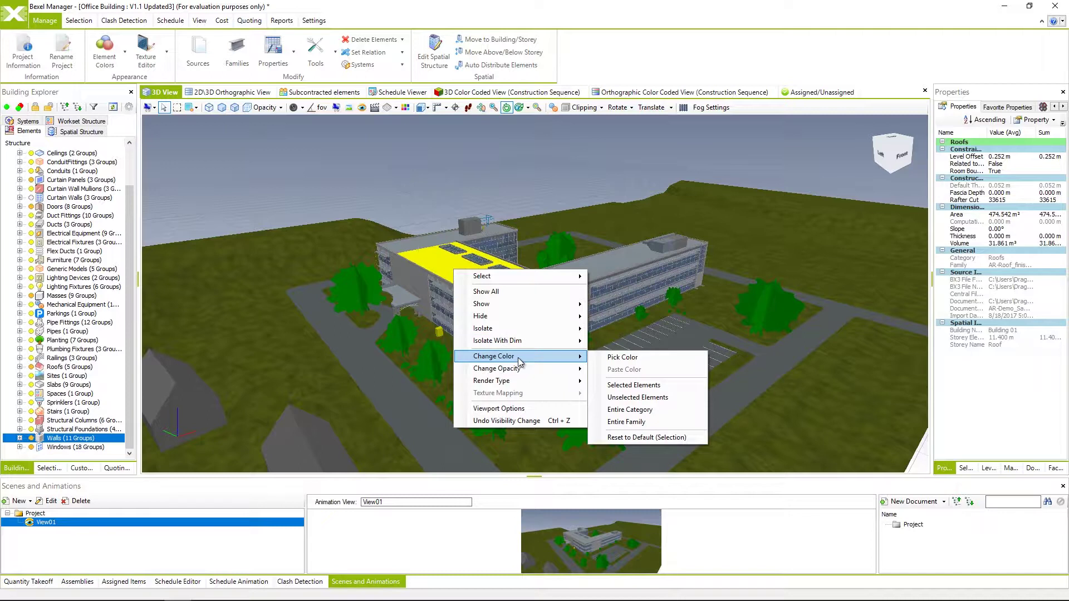
click(644, 386)
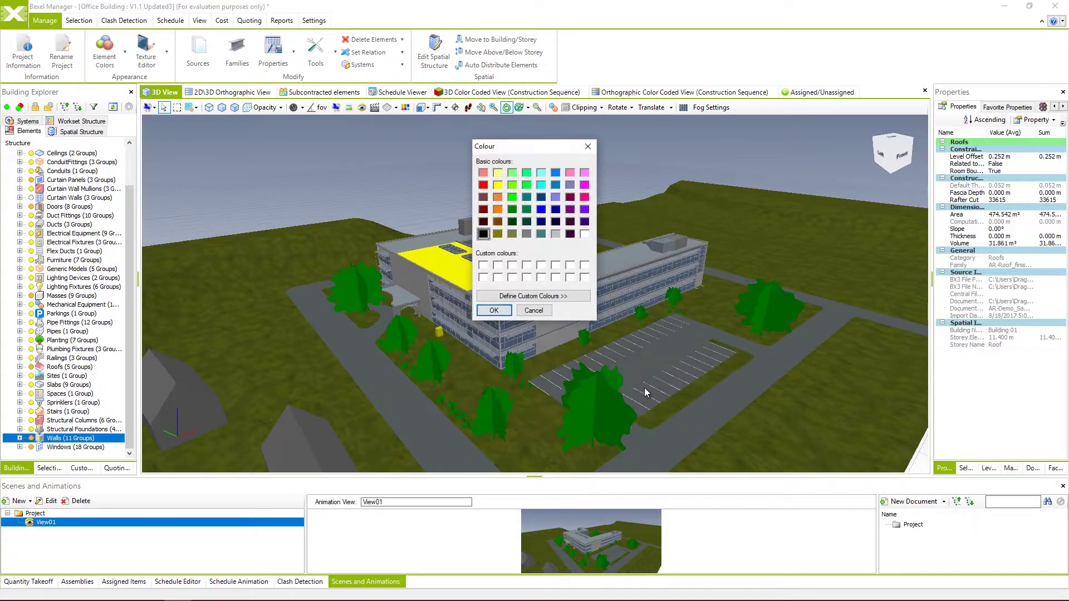
click(484, 185)
click(495, 311)
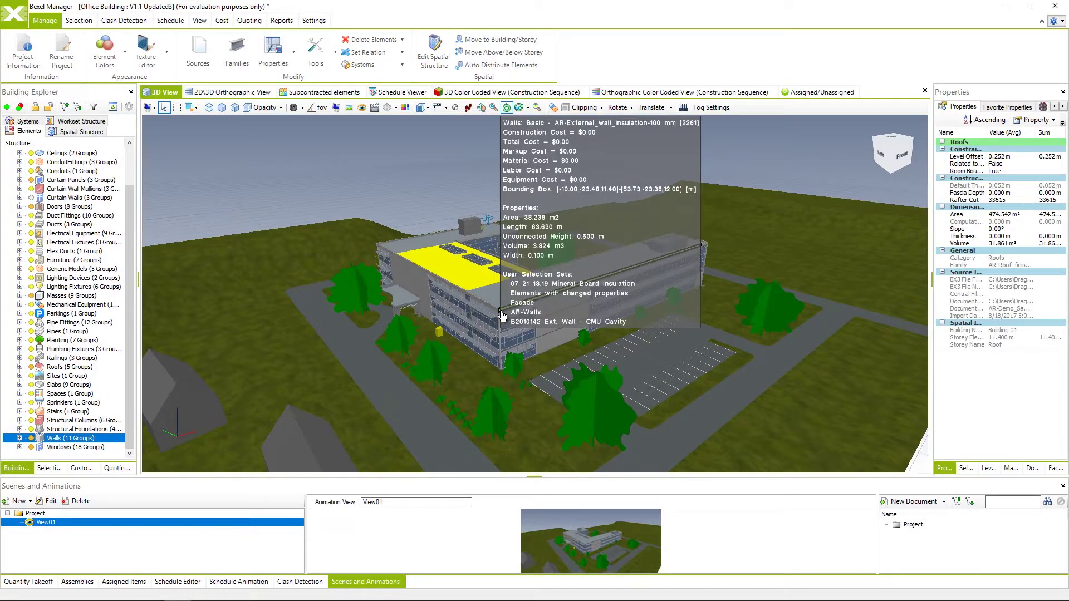
click(443, 185)
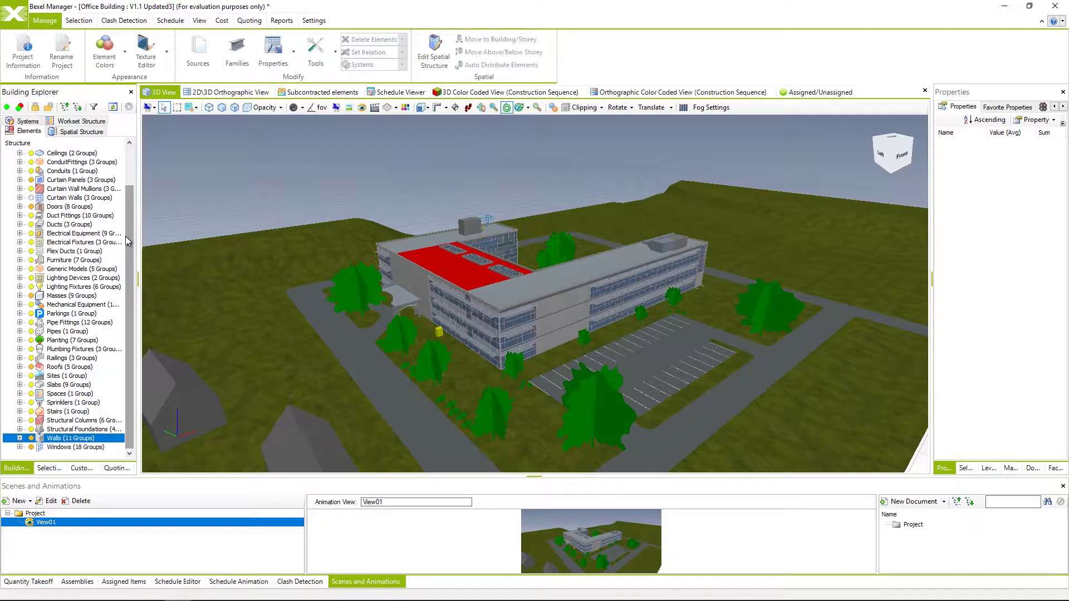
Set all selected walls to 30% opacity, then clear the selection.
click(76, 439)
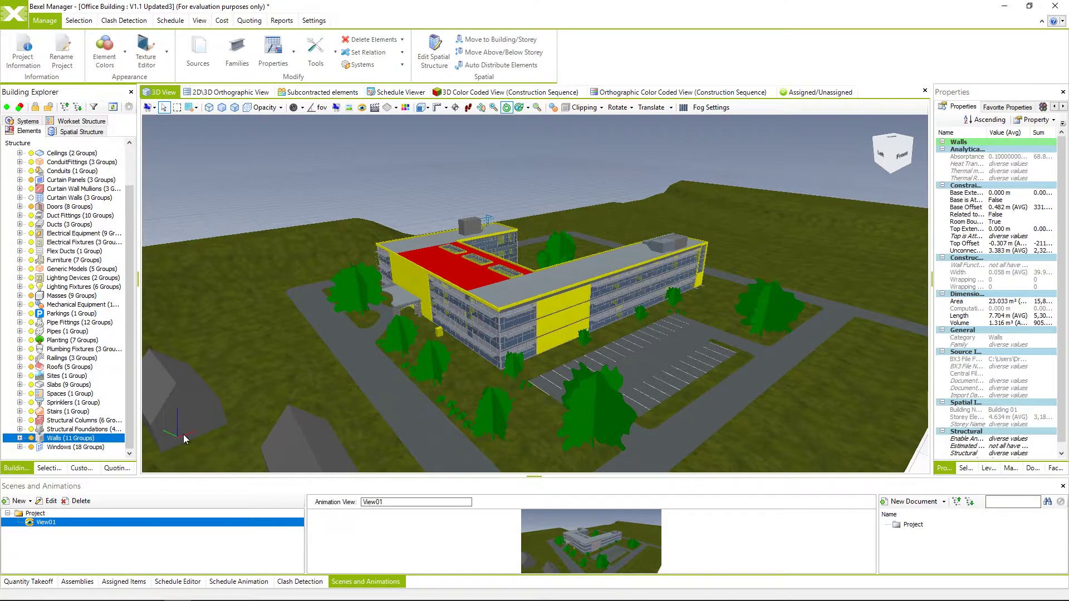
right_click(560, 300)
mouse_move(602, 392)
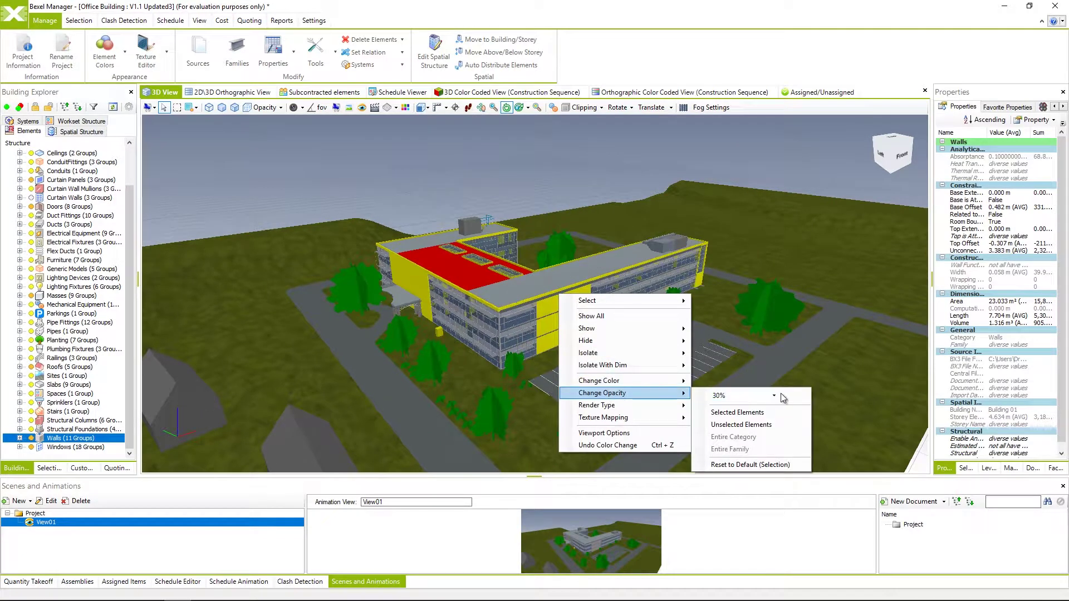
click(773, 395)
click(729, 426)
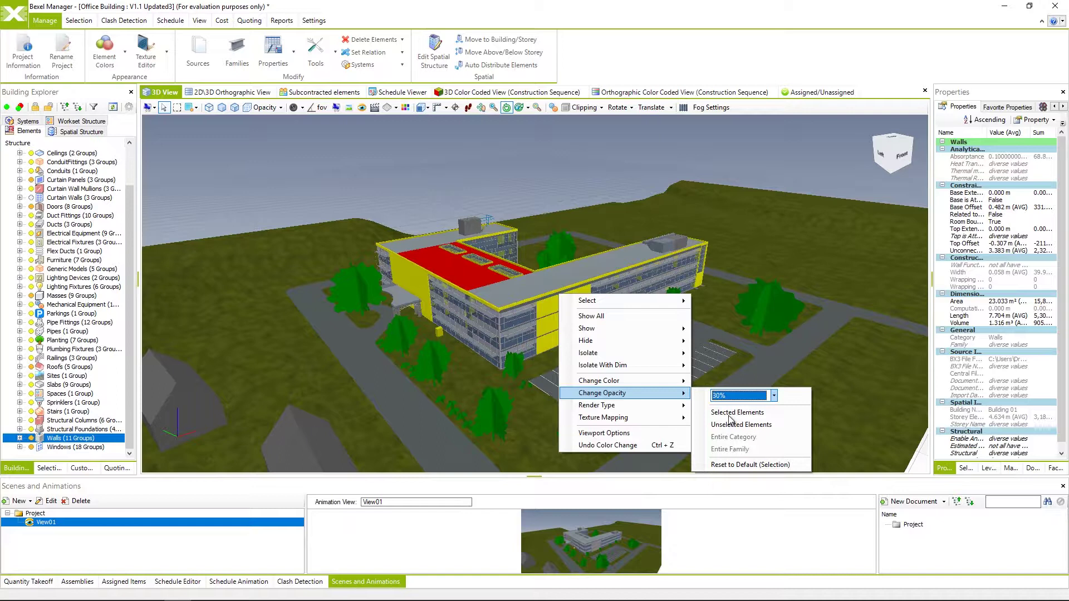
click(724, 413)
click(576, 184)
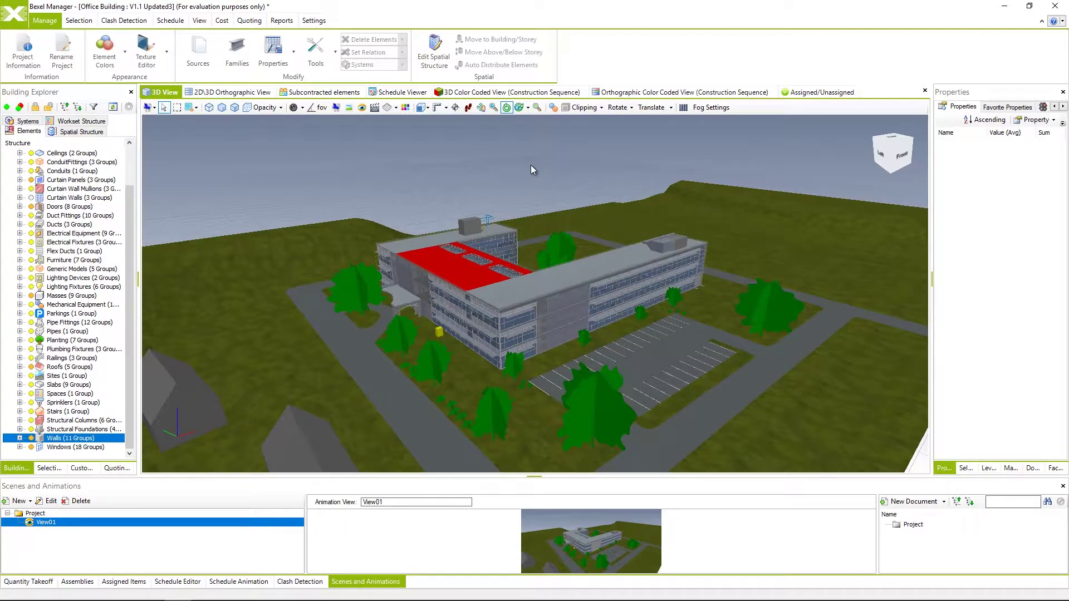
Create scene Scene01 storing viewpoint, visibility, colour and render type, then orbit to a high rotated view.
click(28, 504)
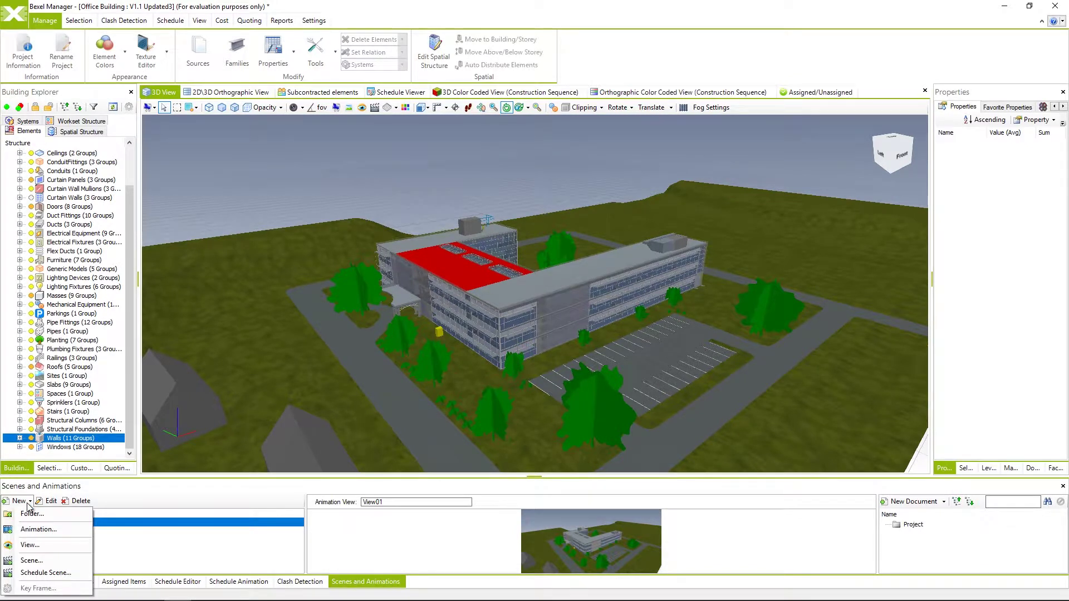
click(31, 561)
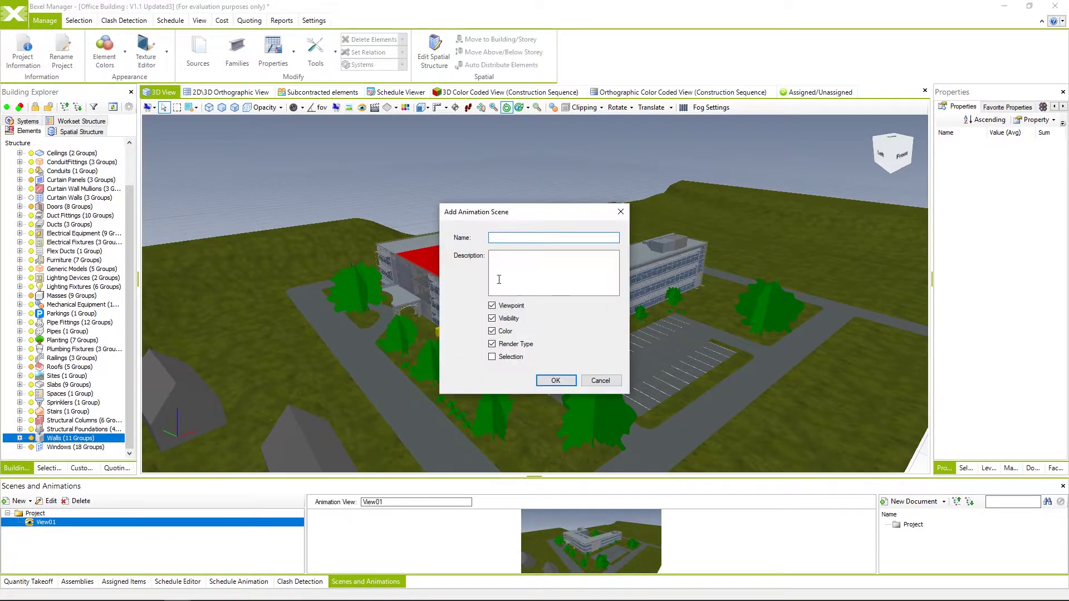
text(Scene01)
click(559, 381)
drag(550, 178, 454, 196)
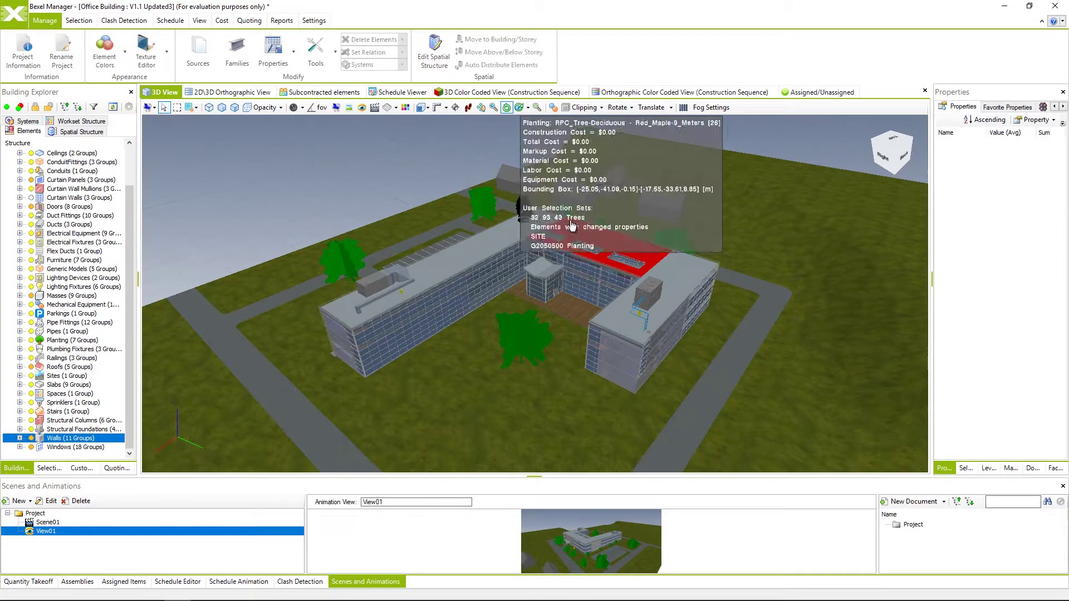
Recolour the red roof green and clear the selection.
click(582, 234)
right_click(581, 231)
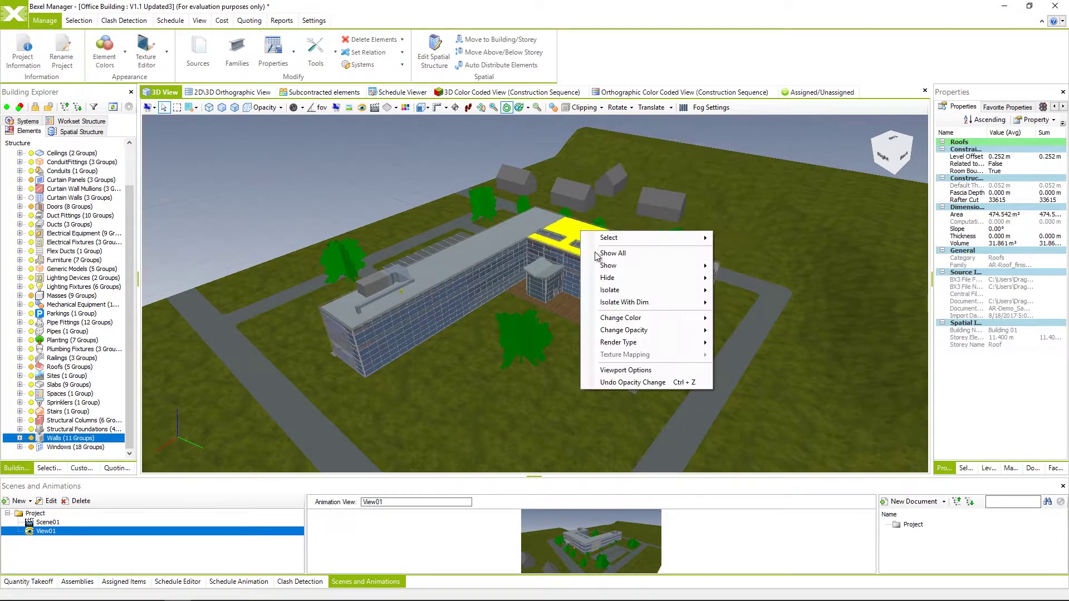
mouse_move(621, 317)
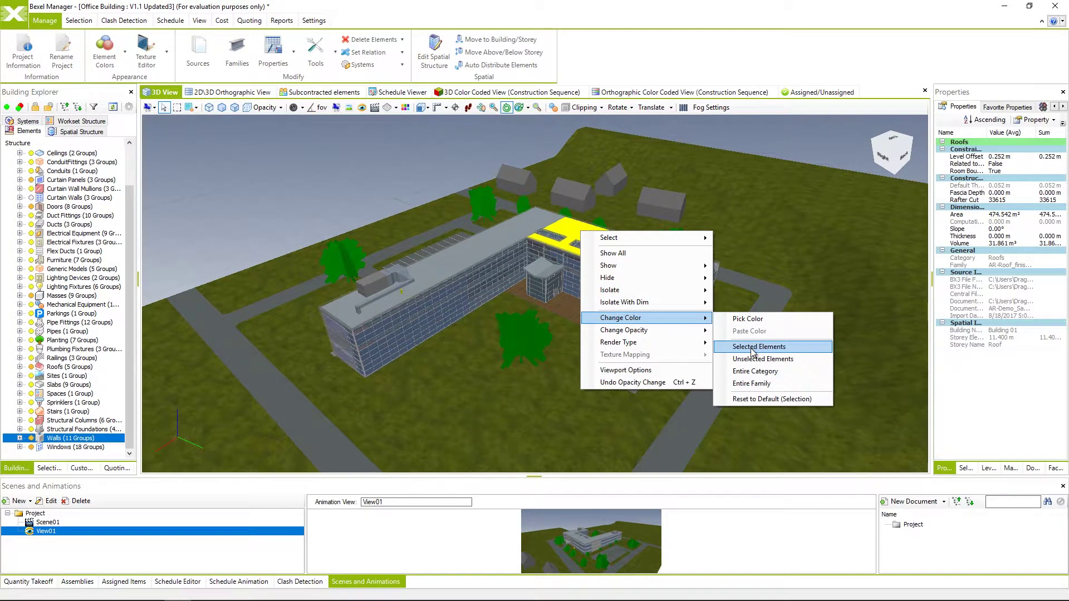
click(753, 352)
click(527, 184)
click(505, 309)
click(363, 167)
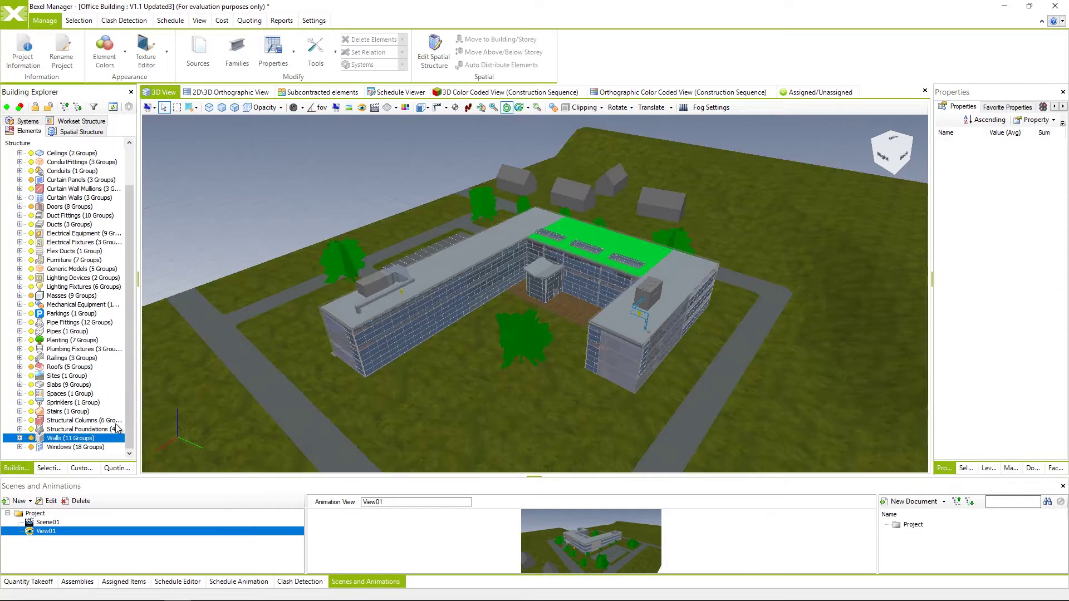
Recall Scene01 to bring back the red roof and stored camera angle.
click(57, 525)
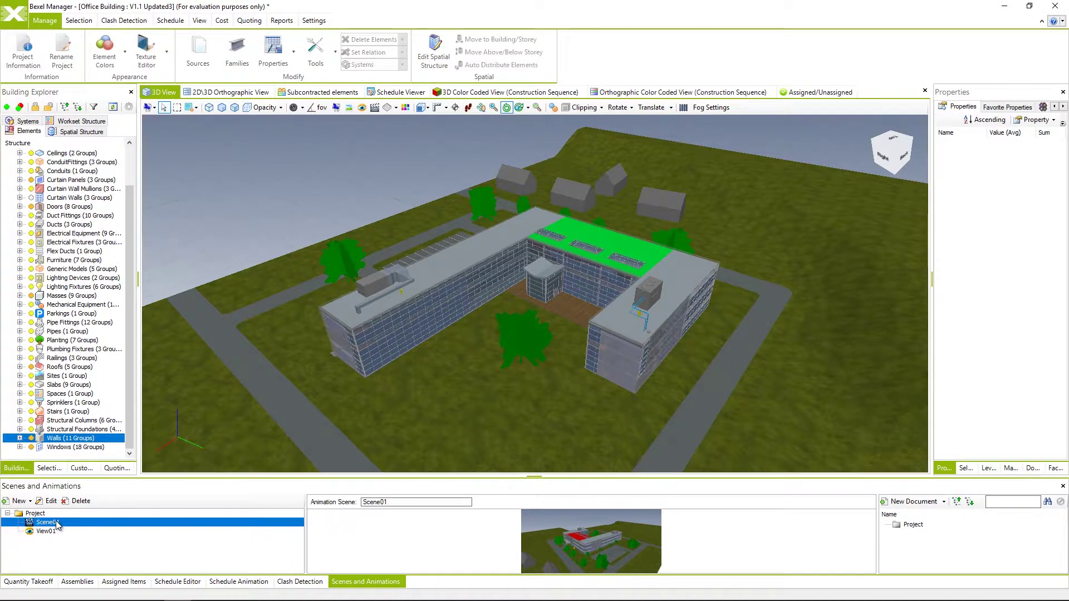
click(217, 186)
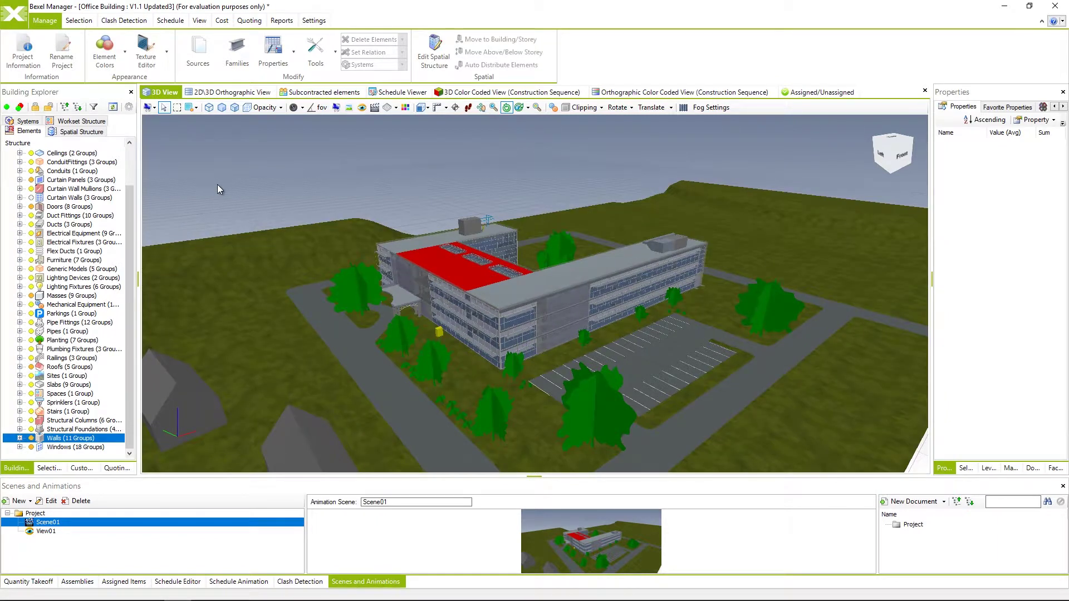